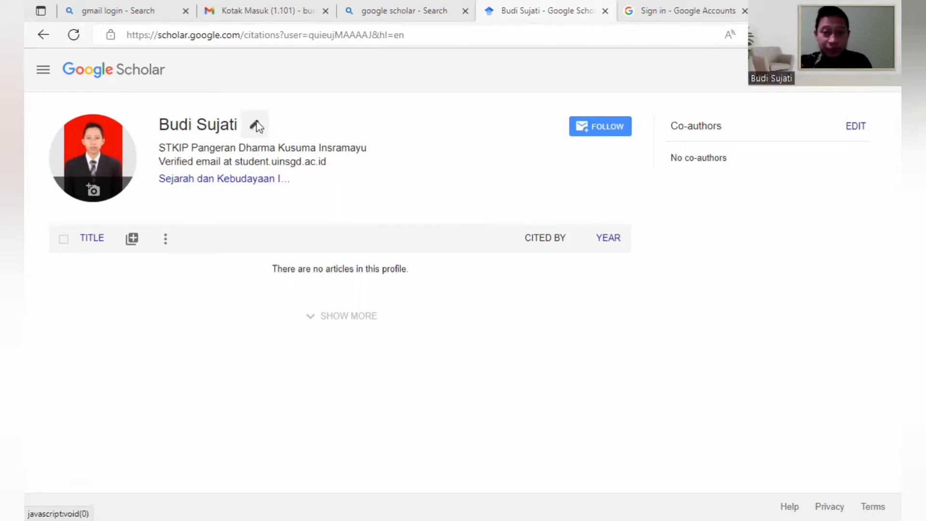
Open the profile details for editing and save them with the profile kept public
click(255, 124)
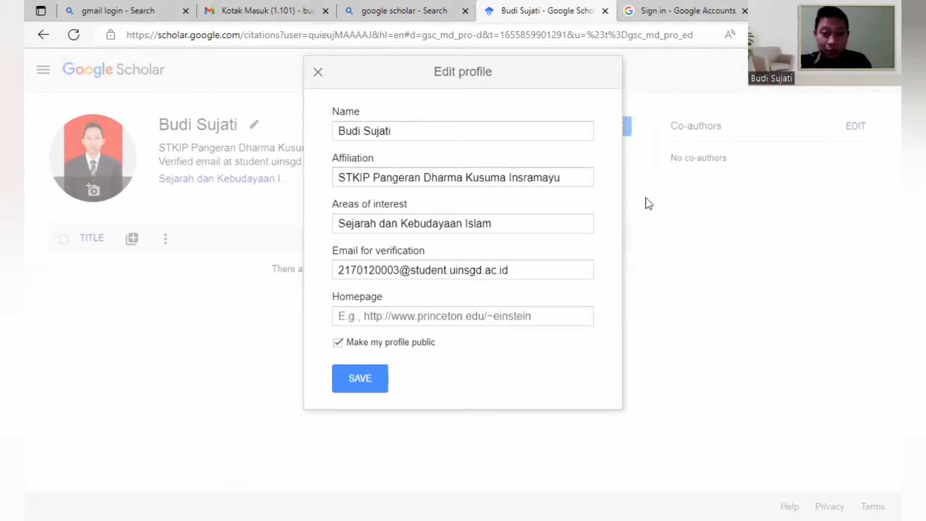
click(381, 388)
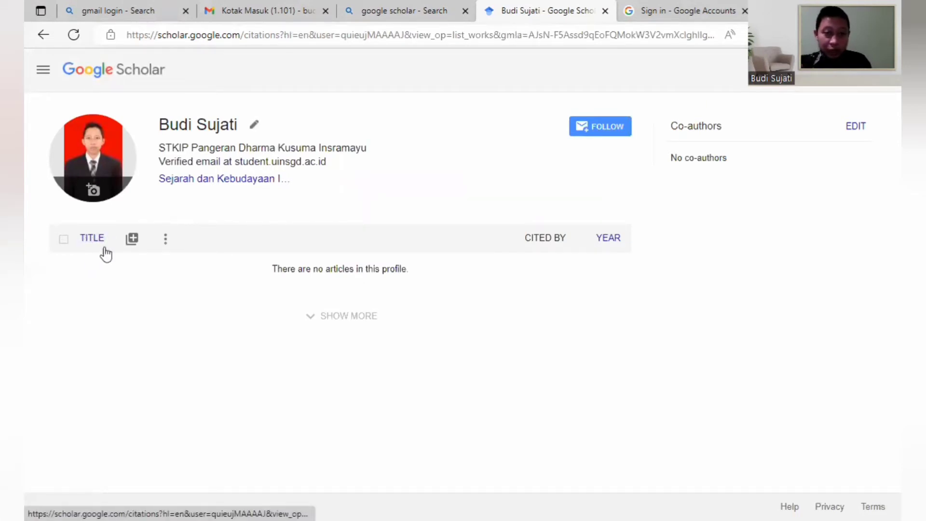
Add the first six suggested articles to the profile, from "Tradisi Budaya Masyarakat Islam di Tatar Sunda" through "Kewahyuan Nabi Muhammad Dalam Pandangan Orientalis"
click(138, 240)
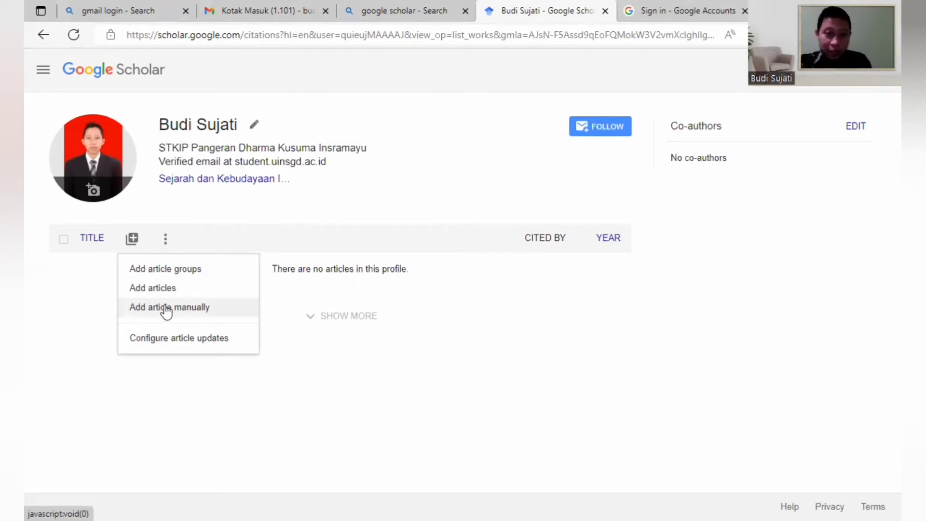
click(159, 288)
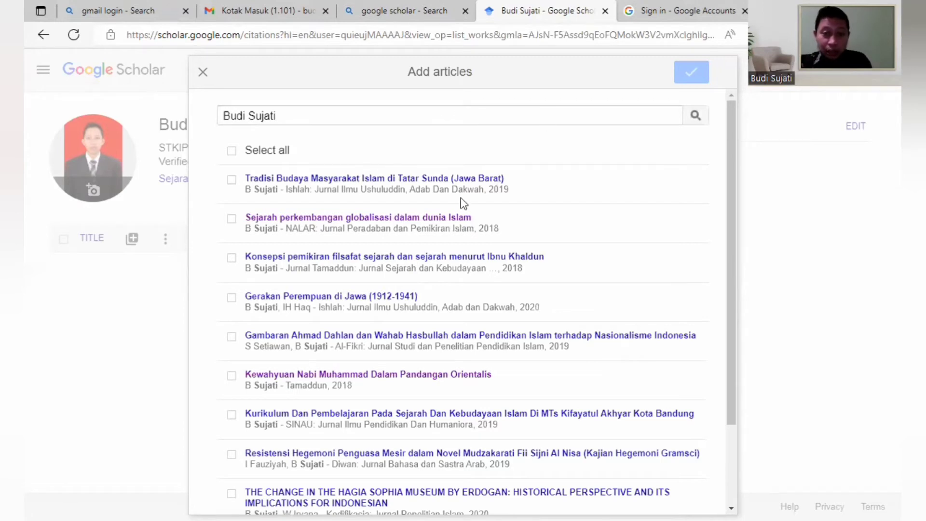
click(232, 180)
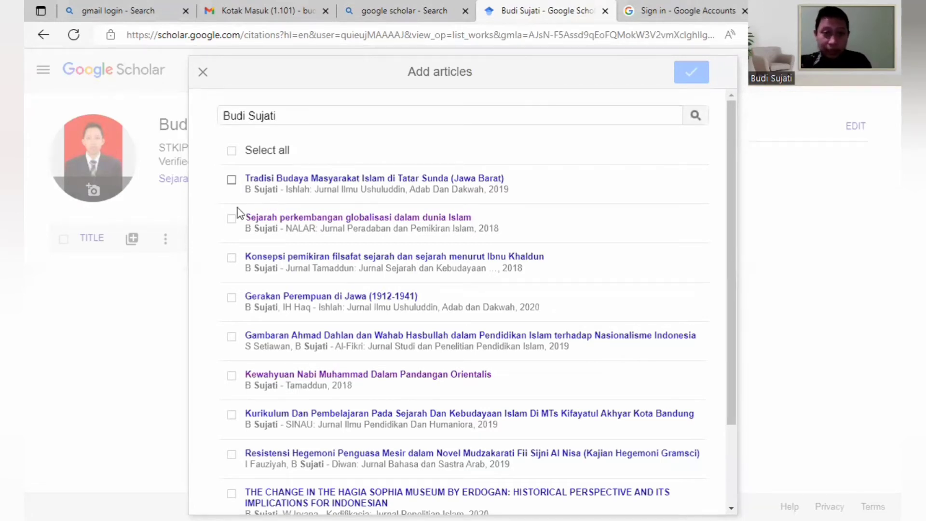
click(232, 219)
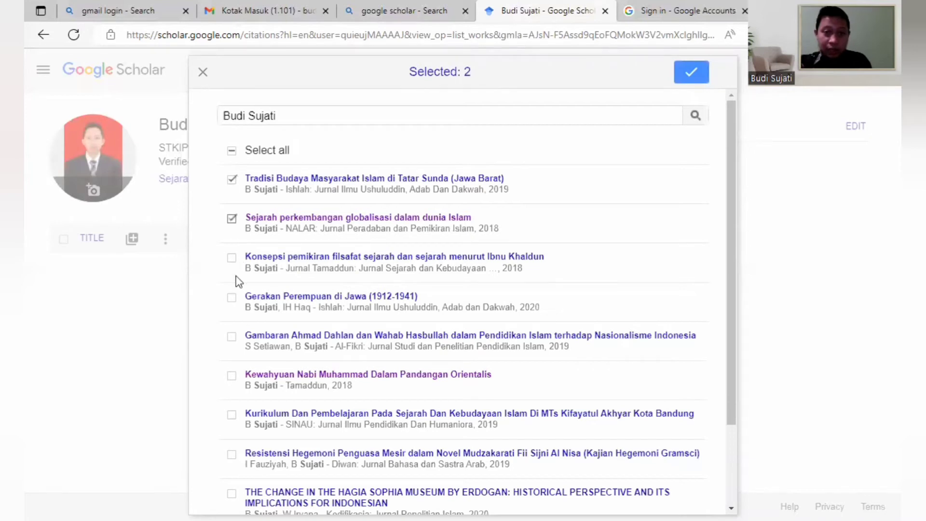
click(232, 258)
click(233, 338)
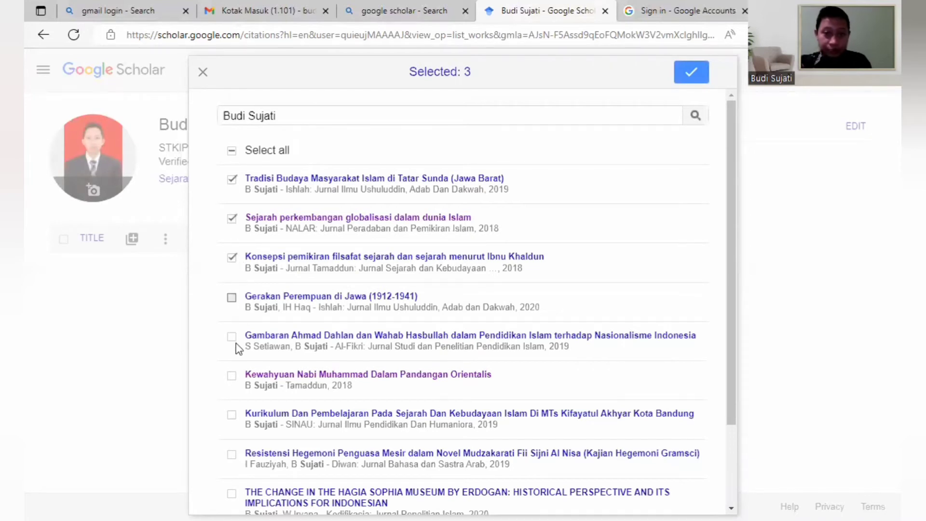
click(233, 374)
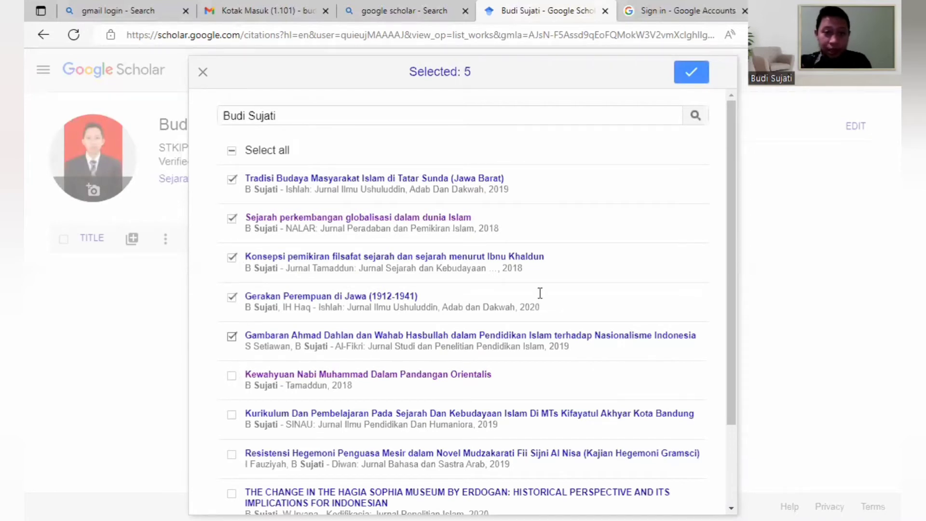
click(692, 82)
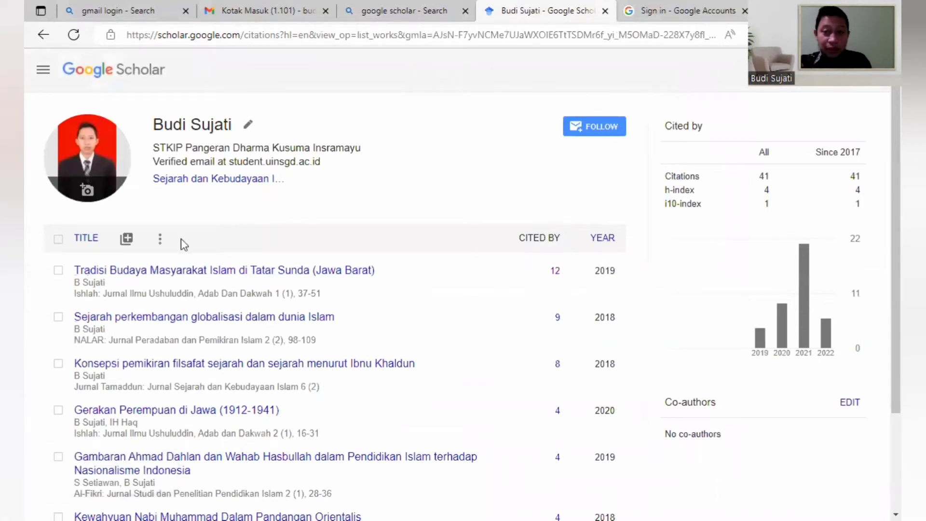
click(127, 239)
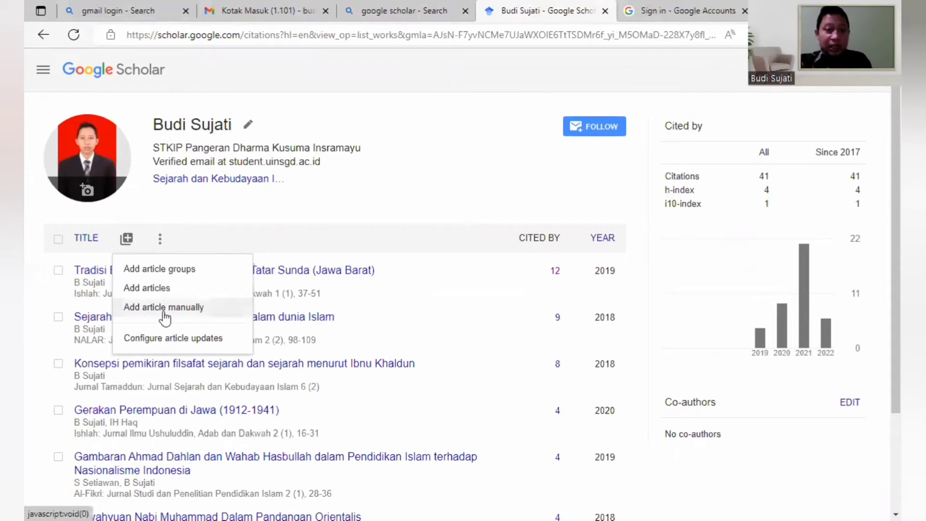
click(164, 309)
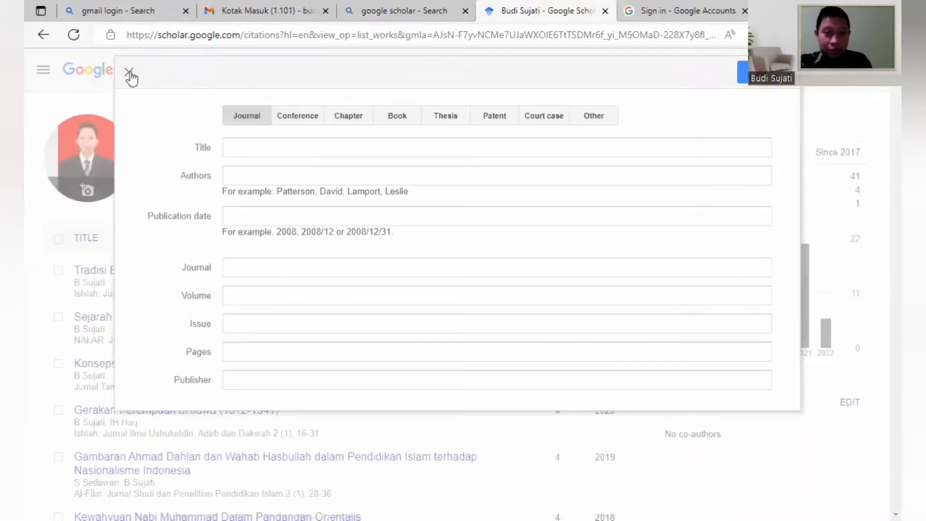
click(129, 73)
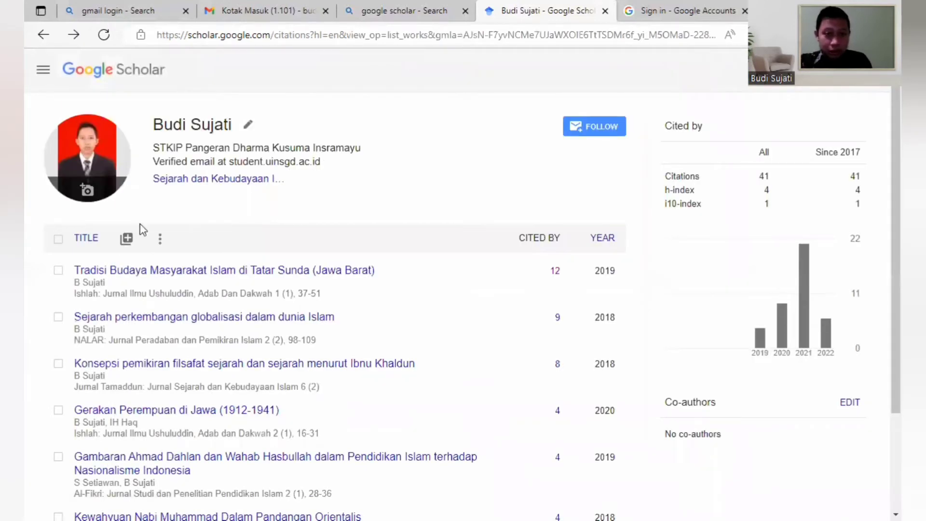
click(126, 237)
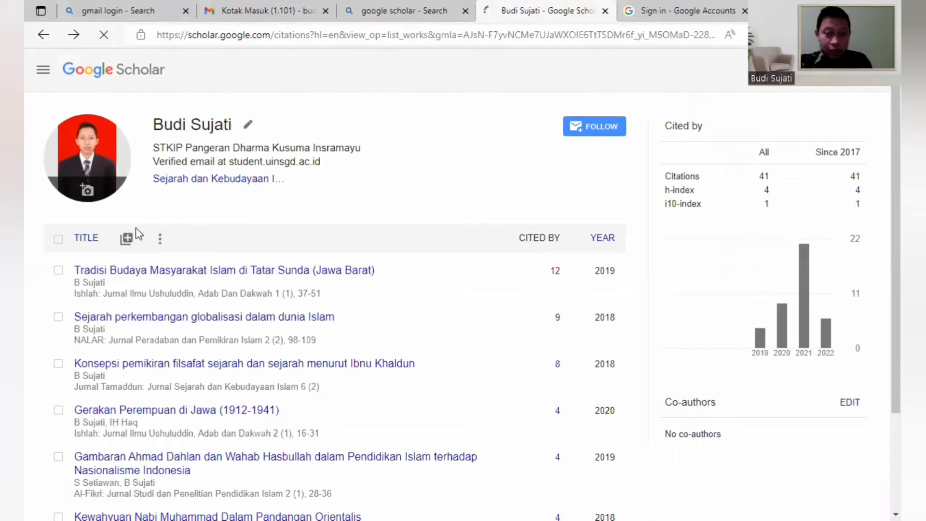
click(128, 241)
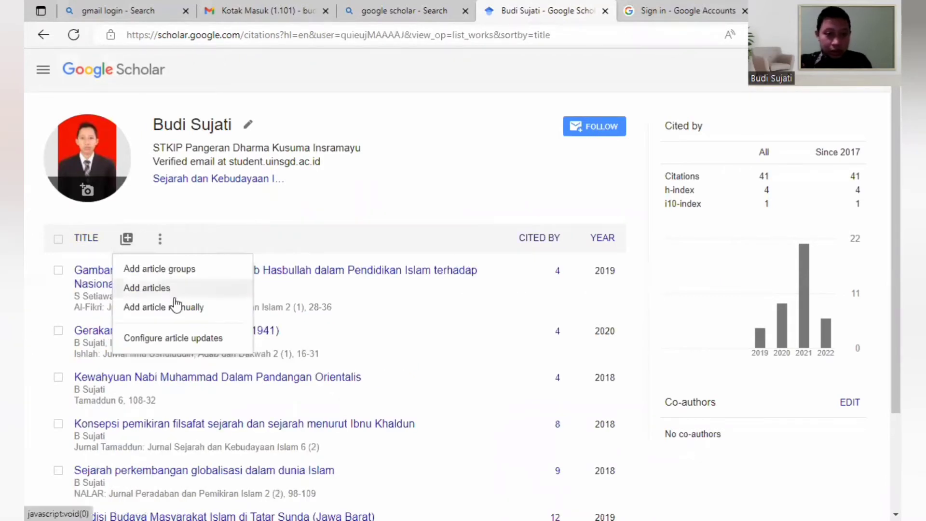
key(Return)
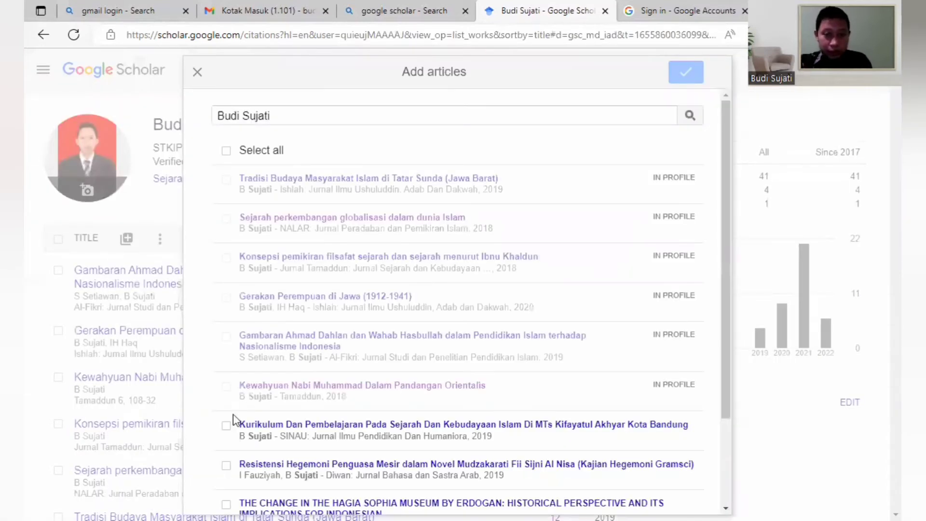
click(227, 151)
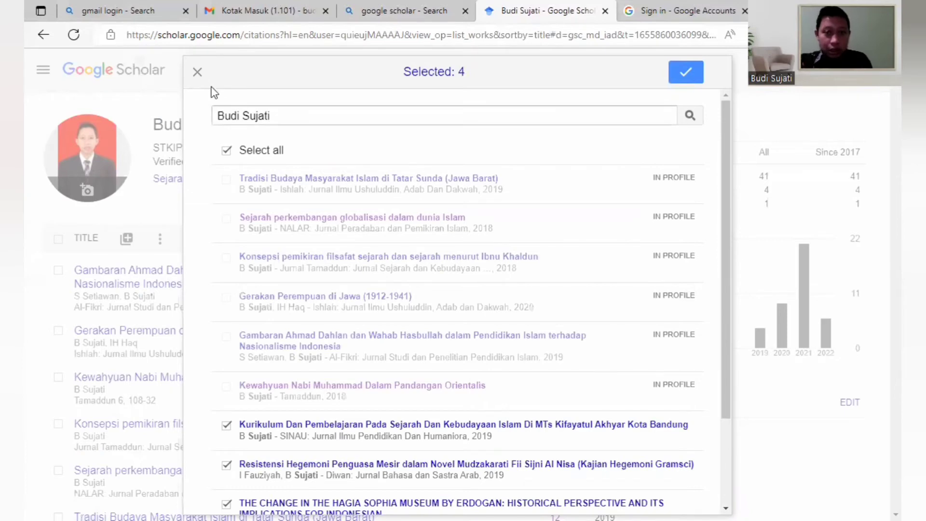
click(182, 225)
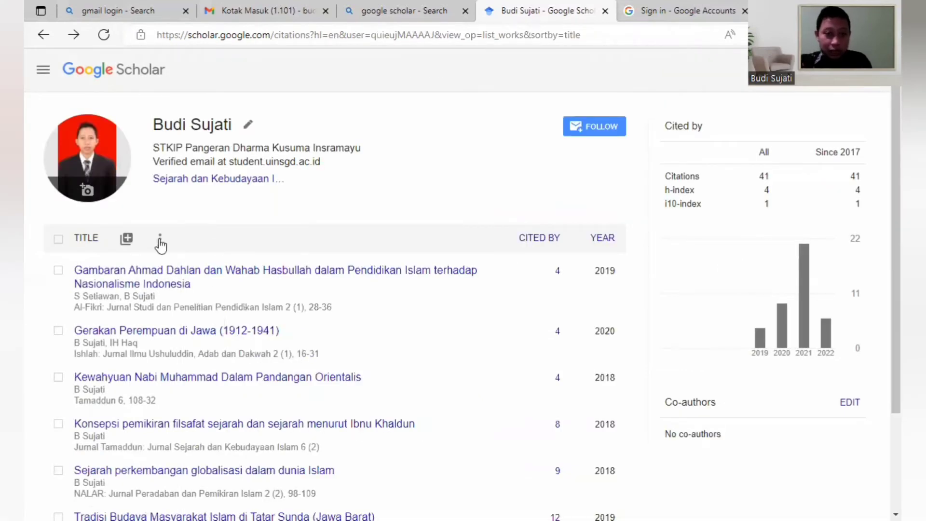
Start a manual journal article entry and give it the title "nu di jawa timur"
click(127, 239)
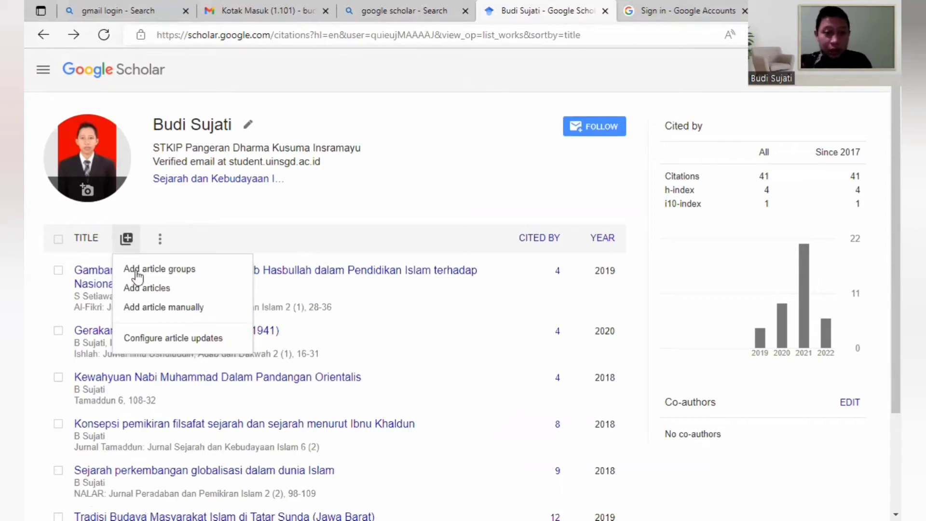
click(155, 307)
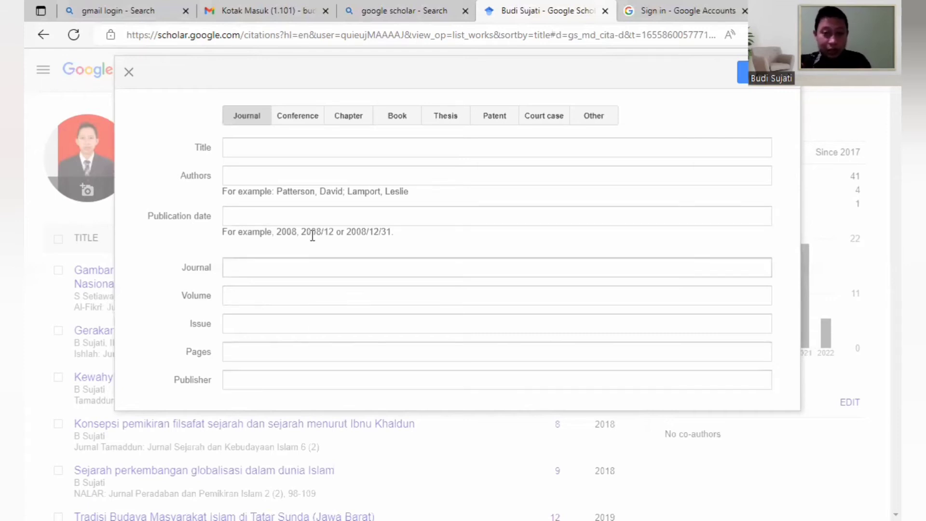
click(267, 151)
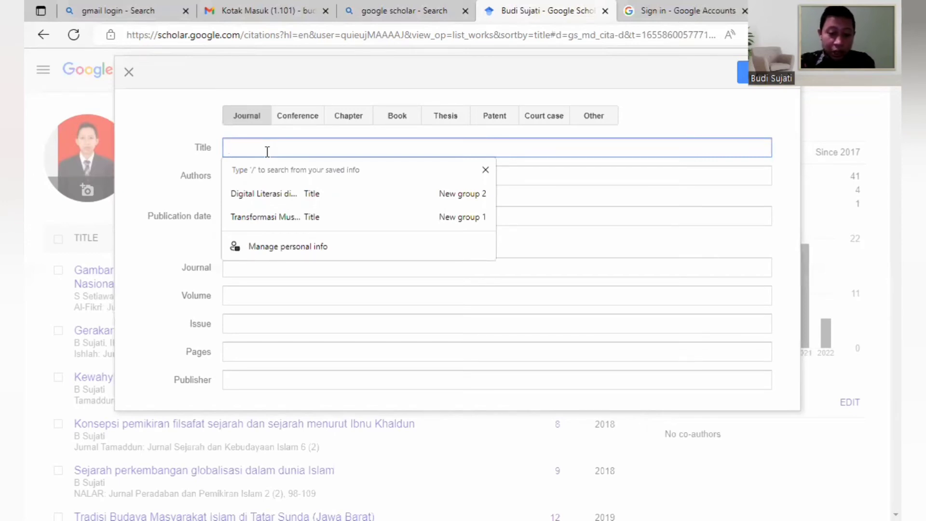
text(nu )
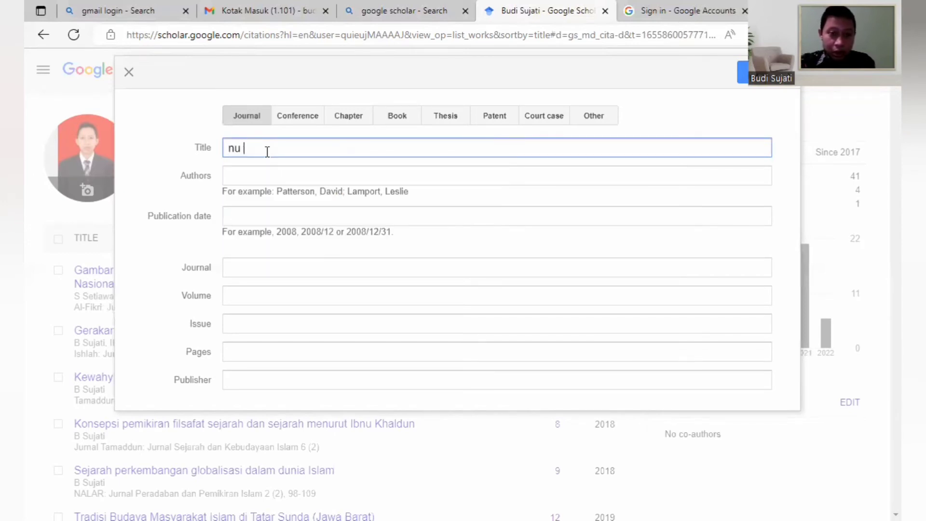
text(di )
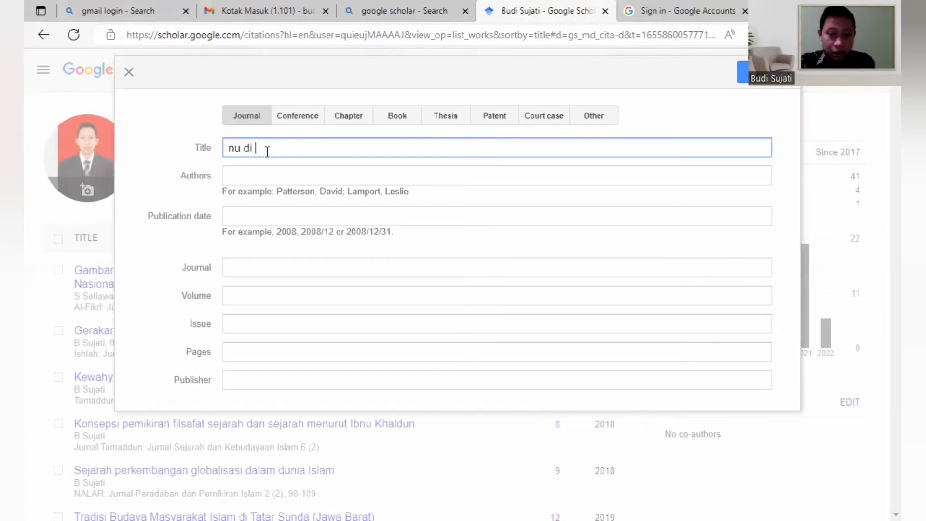
text(jawa timur)
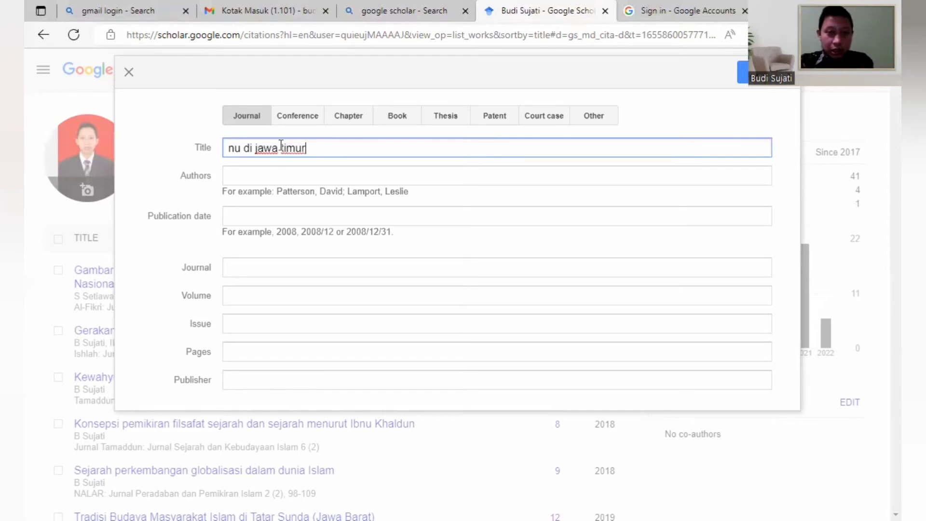
Enter the author's name with the surname first and set the article's publication date to 2022/06/17
click(291, 171)
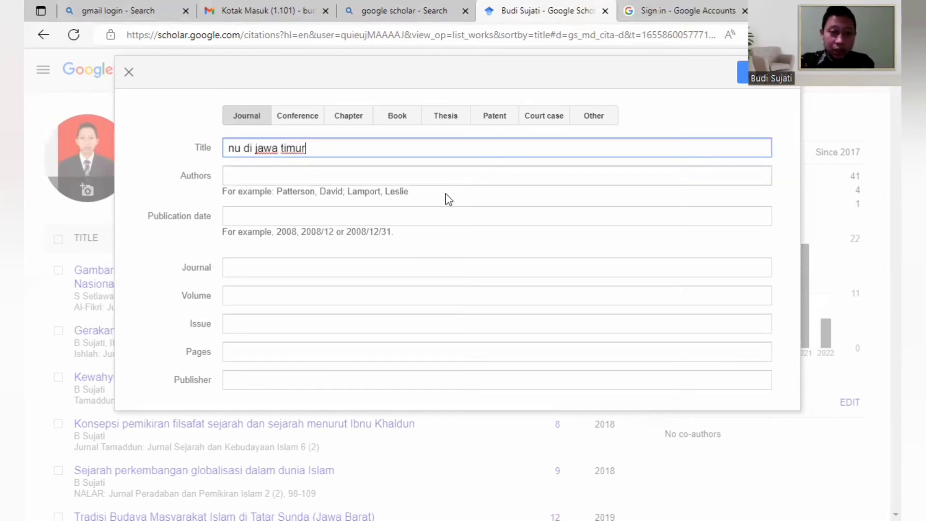
click(488, 199)
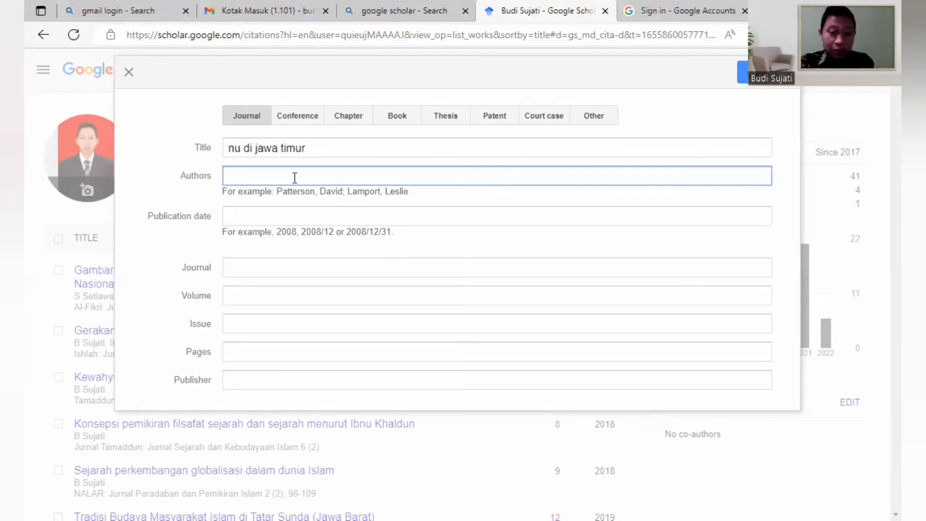
text(sujati)
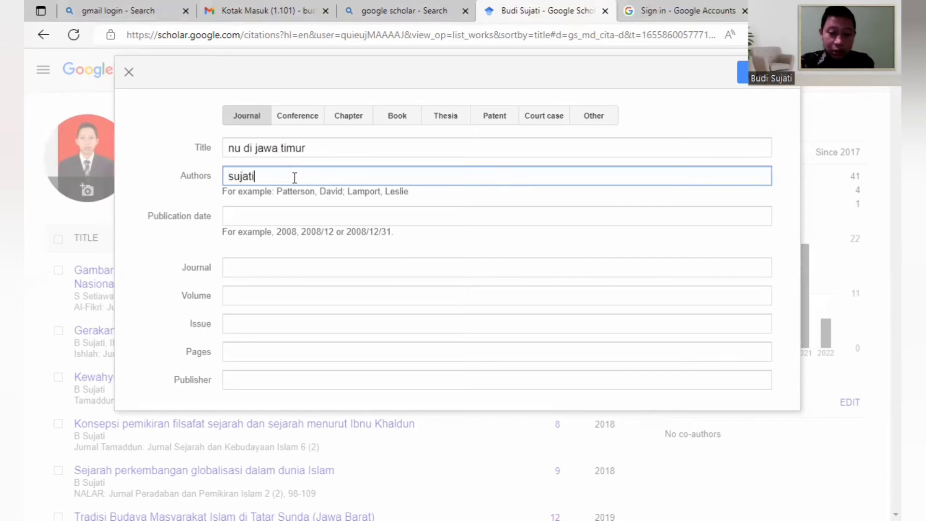
text(, Budi)
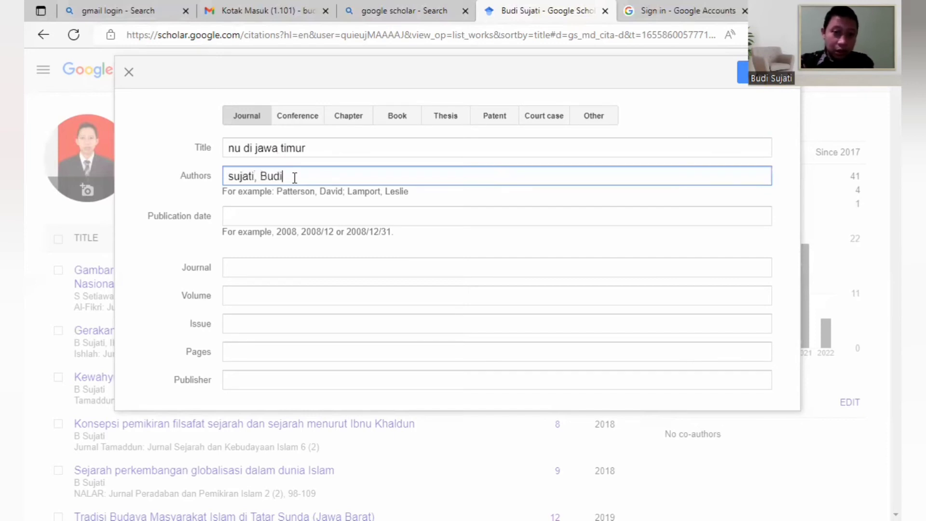
click(274, 219)
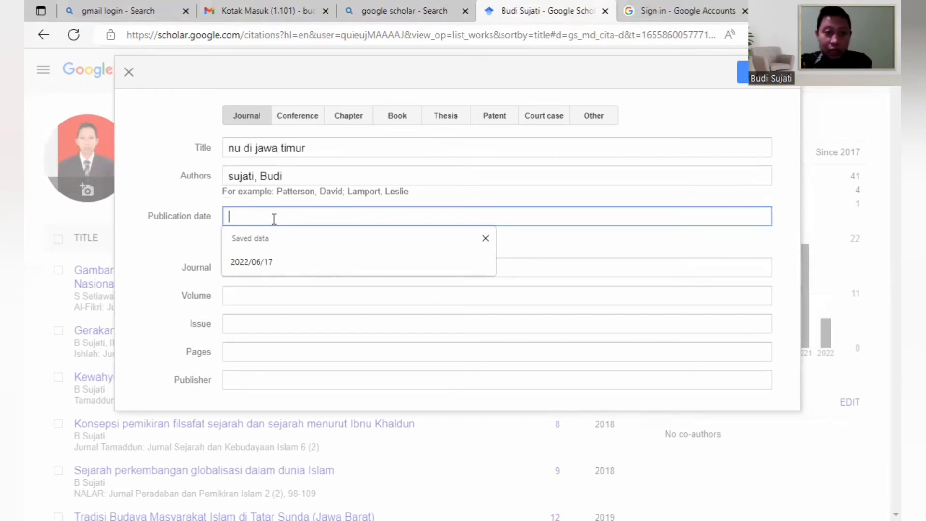
click(268, 264)
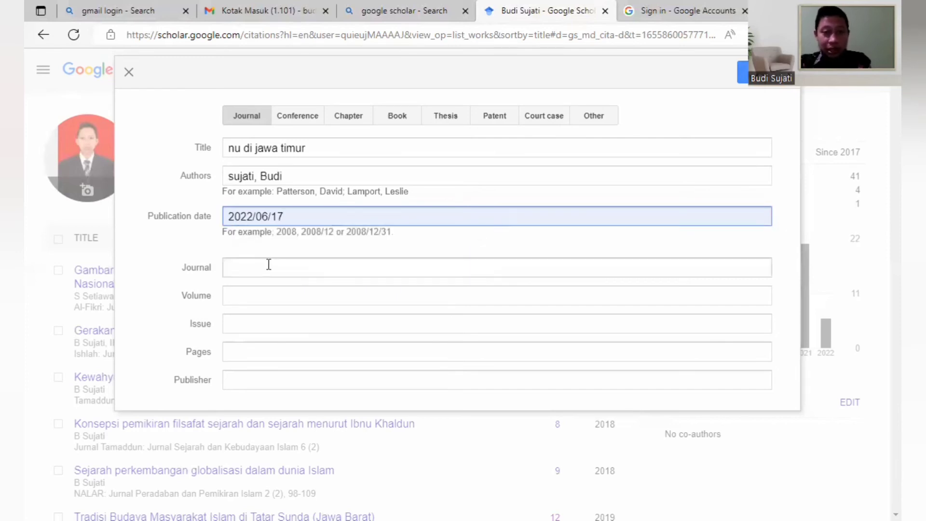
Set the article's source to the journal "Al-Bayan:Jurnal Ilmu Al-Qurán dan Hadits", volume 6, issue 1
click(269, 264)
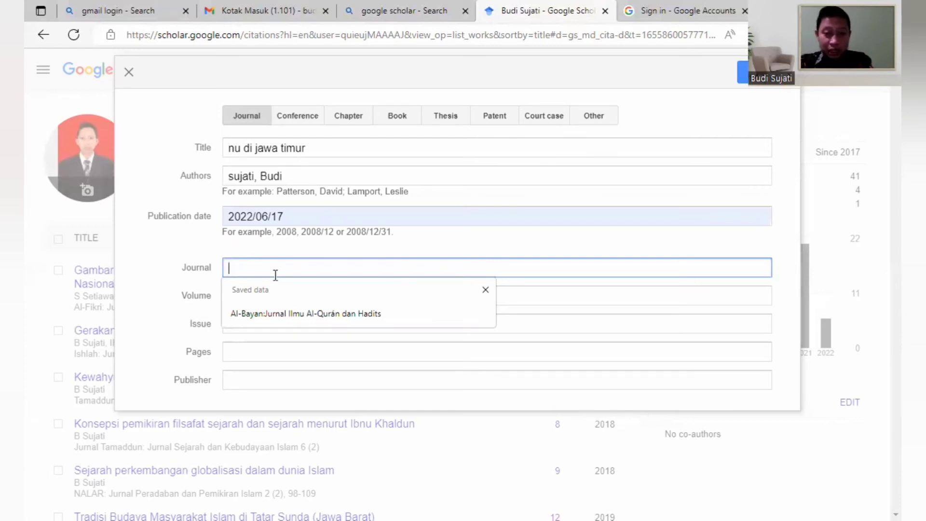
click(286, 323)
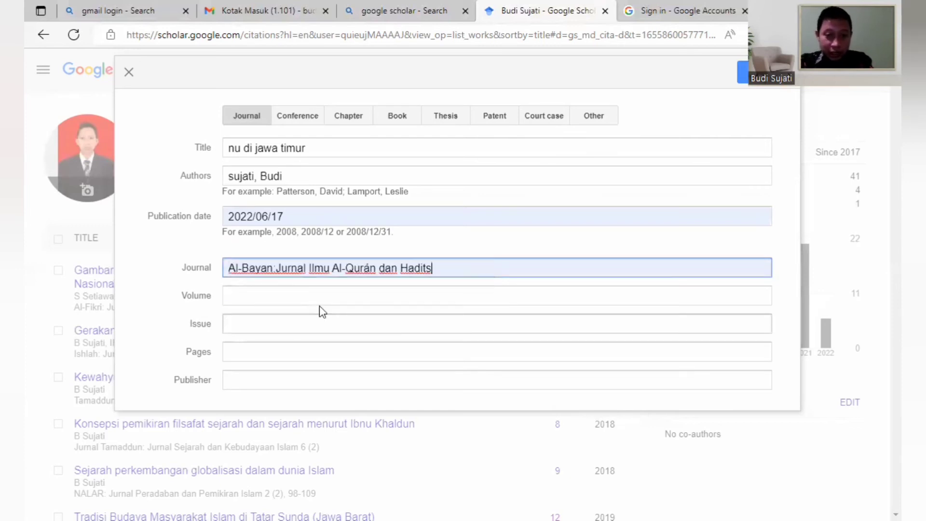
click(279, 295)
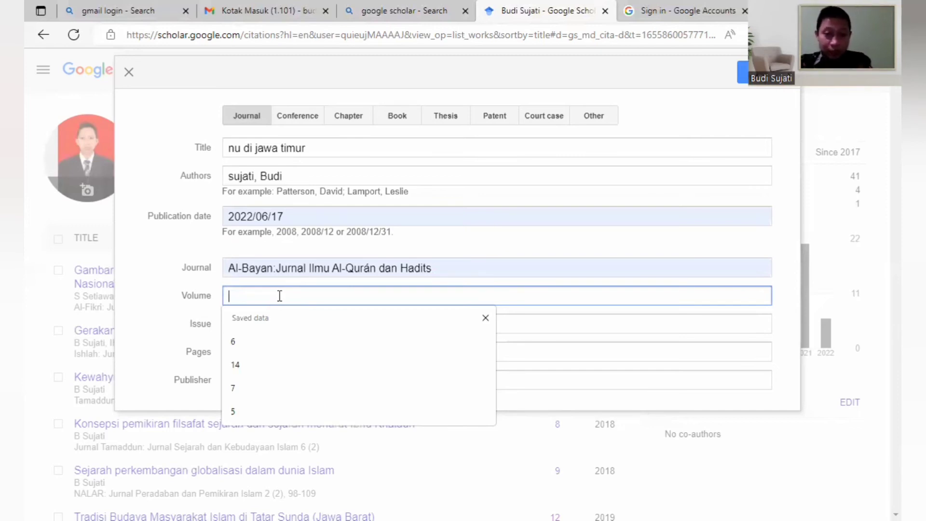
click(267, 343)
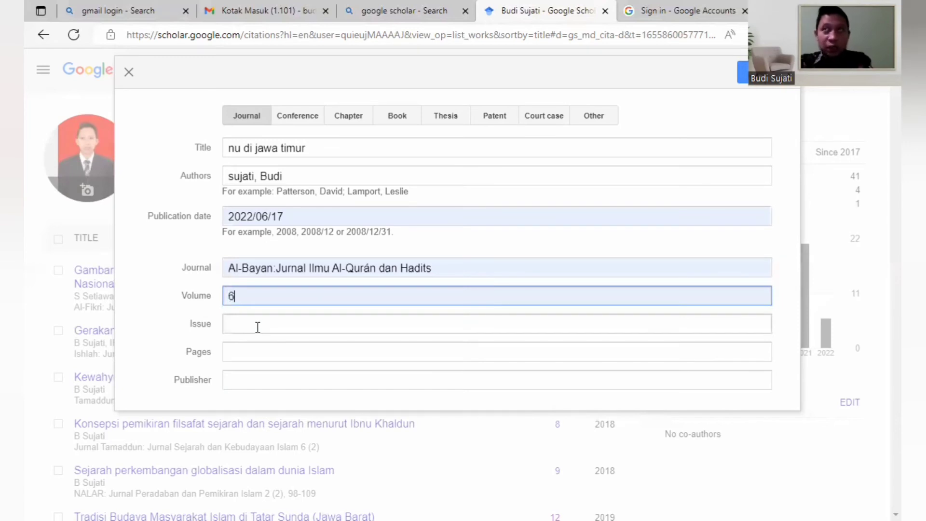
click(257, 328)
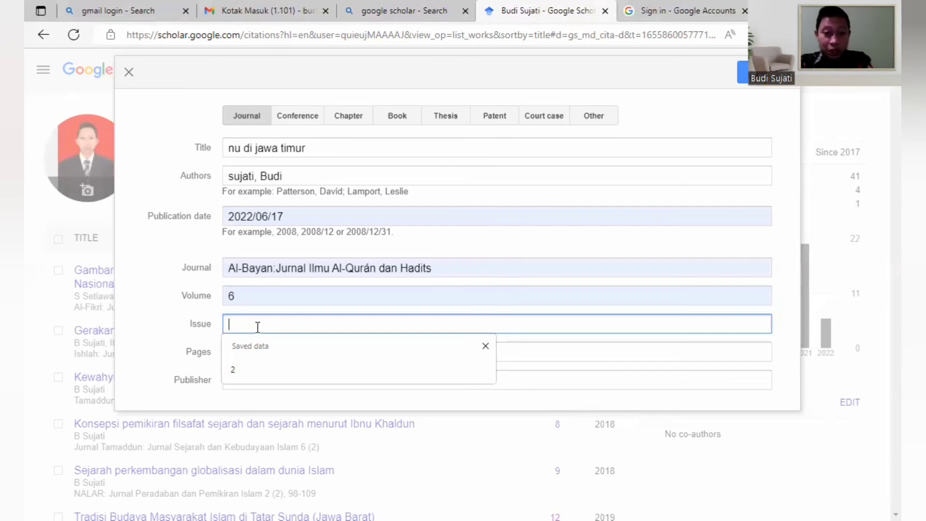
text(1)
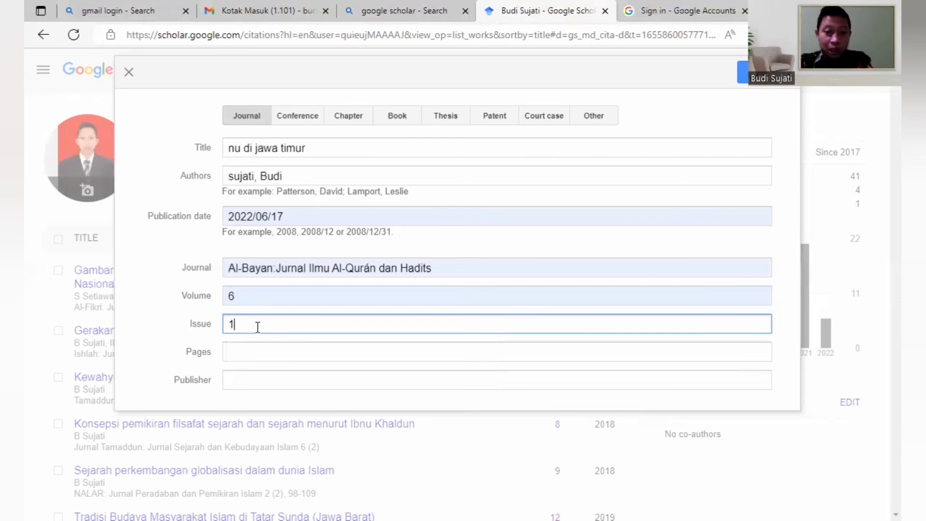
Set the article's pages to 142-168 and its publisher to "STIQ Walisongo"
click(256, 356)
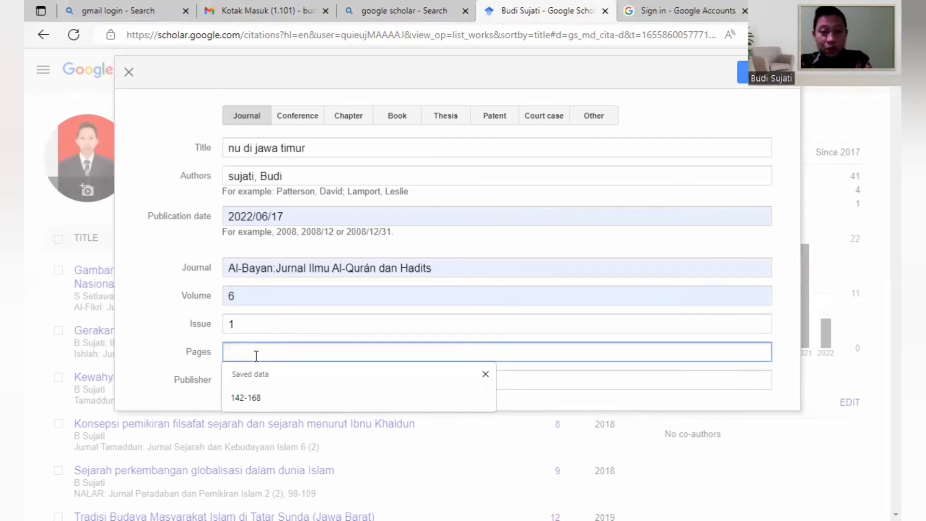
click(264, 399)
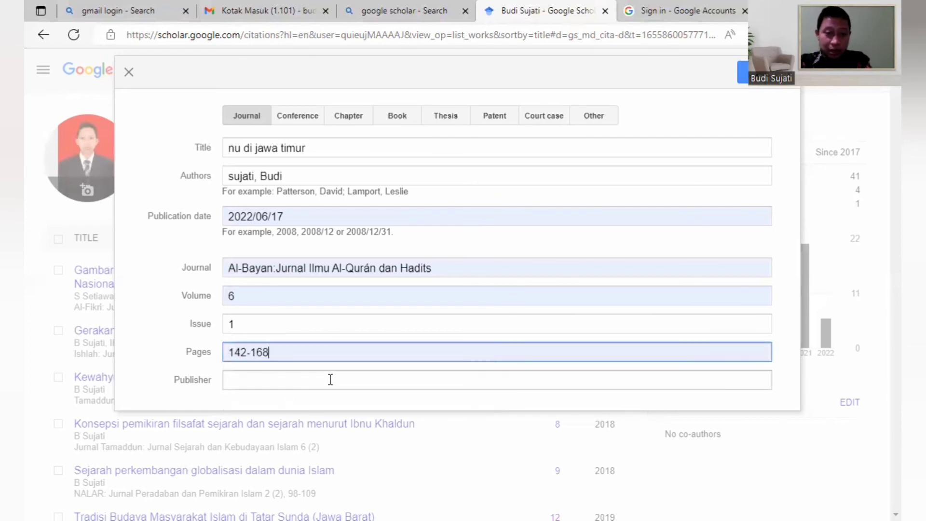
click(300, 379)
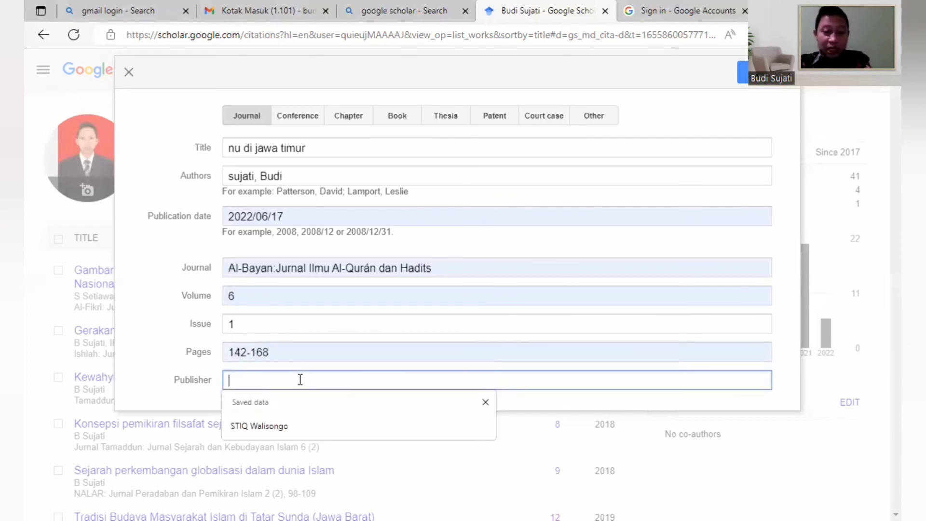
click(288, 426)
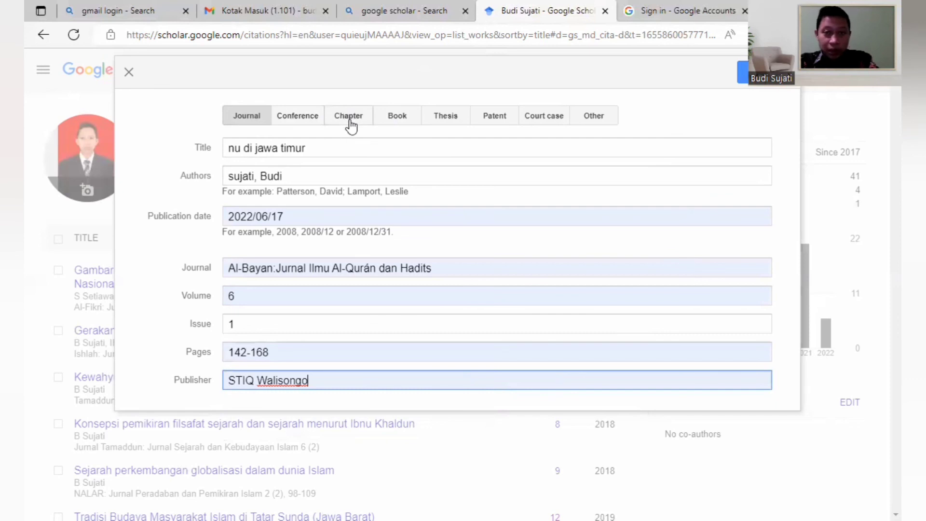
Review the entry fields for the Thesis and Book publication types, and return to the Journal type
click(456, 123)
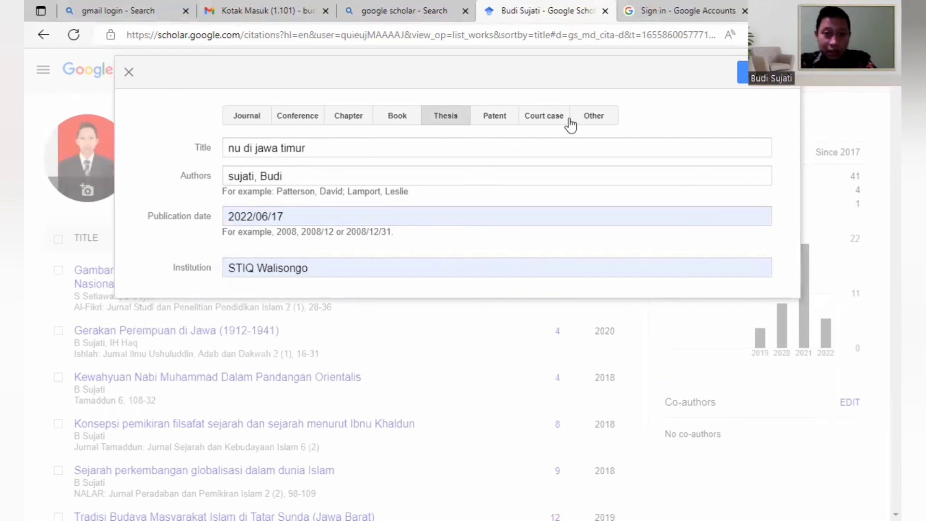
click(397, 119)
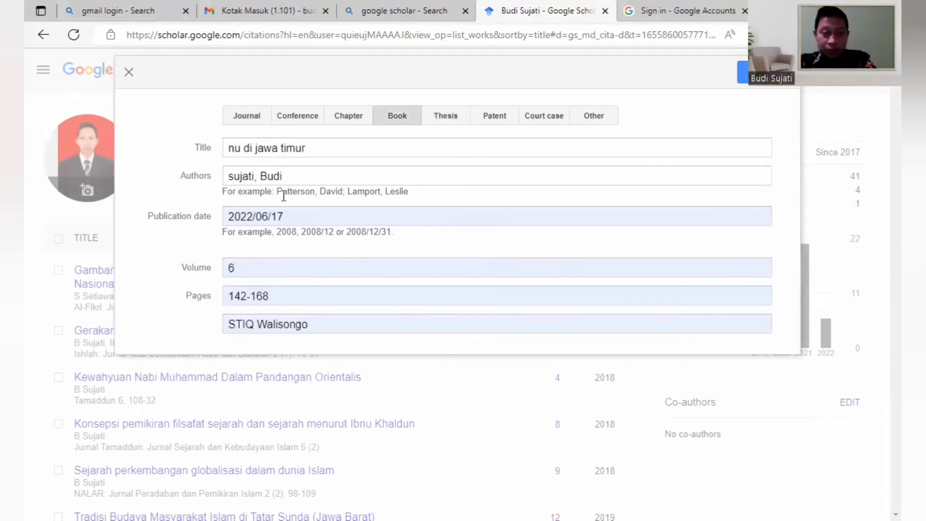
click(246, 119)
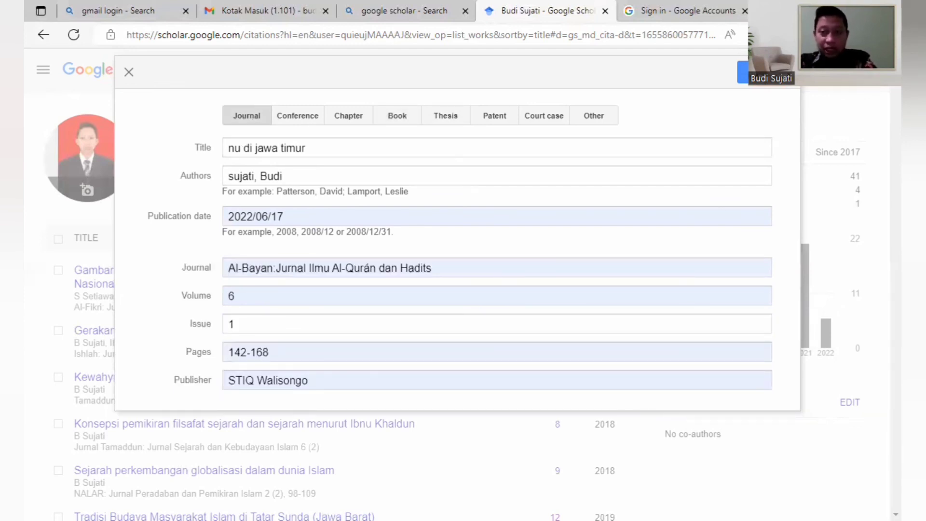
Save the manual journal article to the profile and check the publication list for it
click(763, 72)
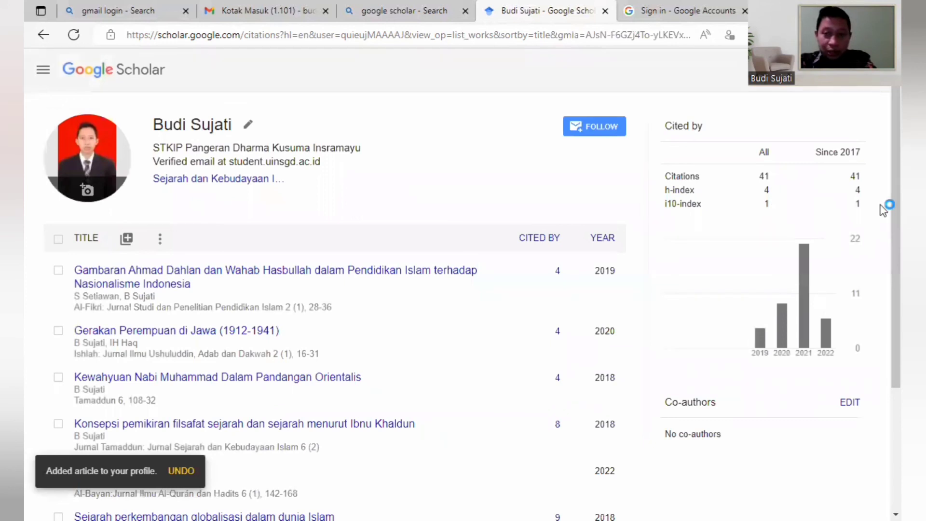
scroll(883, 217, down, 1)
scroll(883, 299, down, 2)
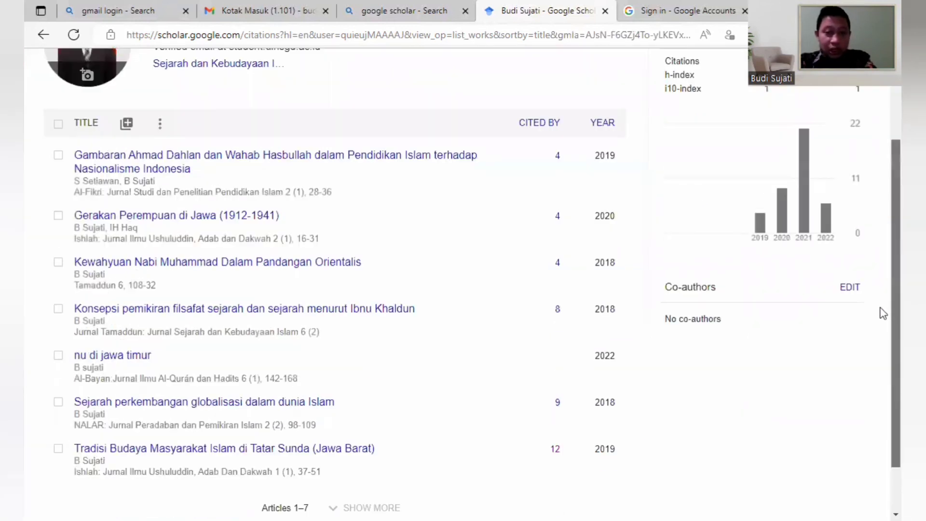
scroll(882, 313, down, 1)
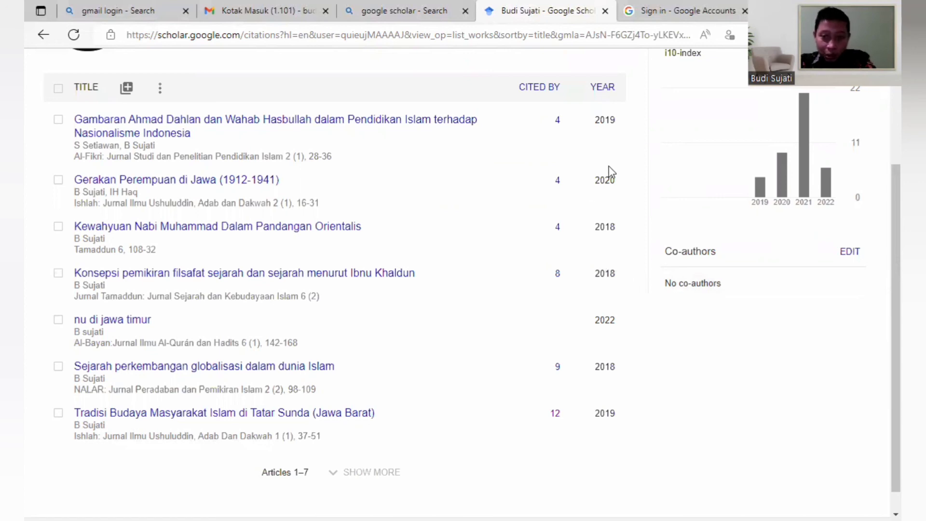
scroll(883, 288, up, 1)
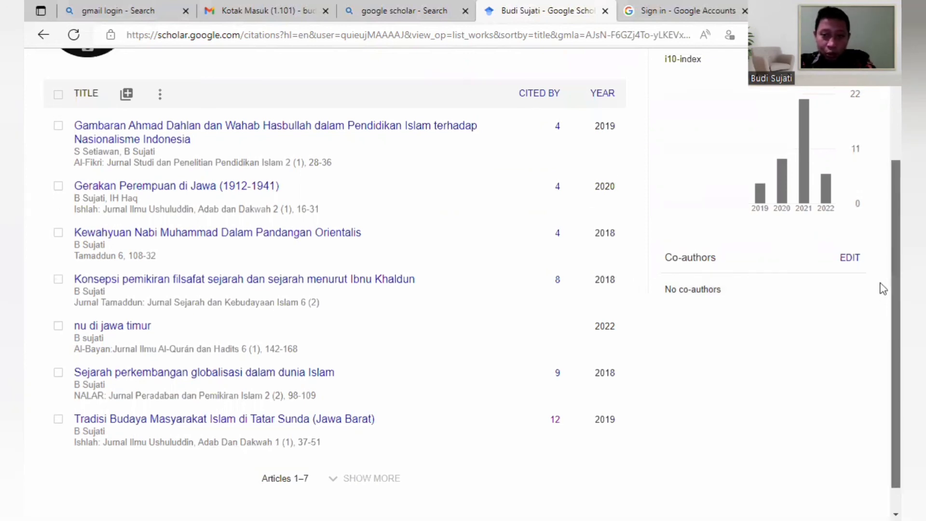
scroll(882, 268, up, 1)
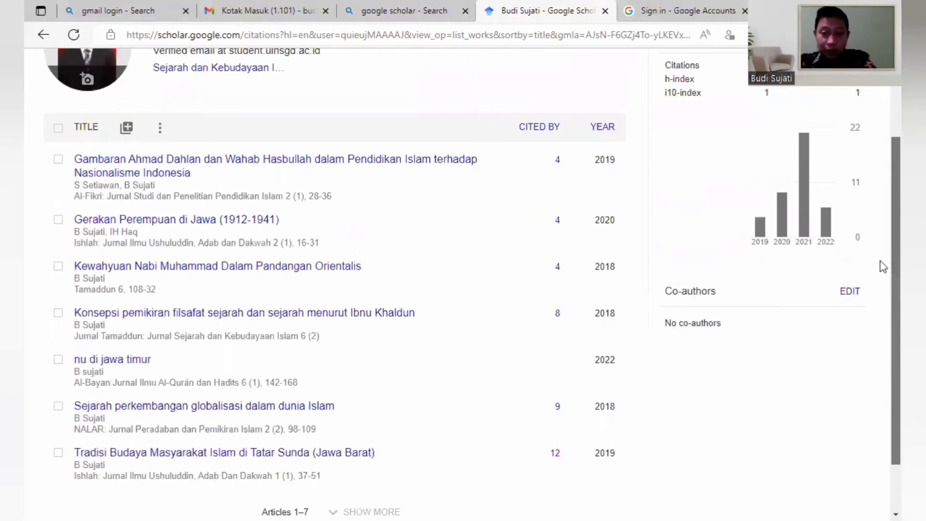